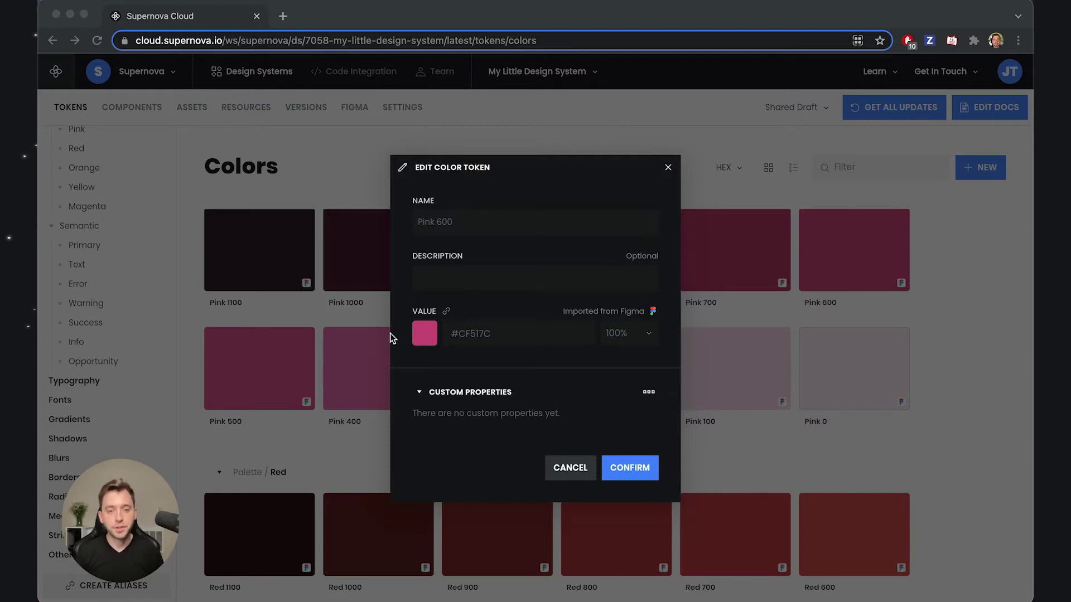
- Bring up the options menu beside Custom Properties in the Edit Color Token dialog
{"action": "left_click", "coordinate": [423, 403]}
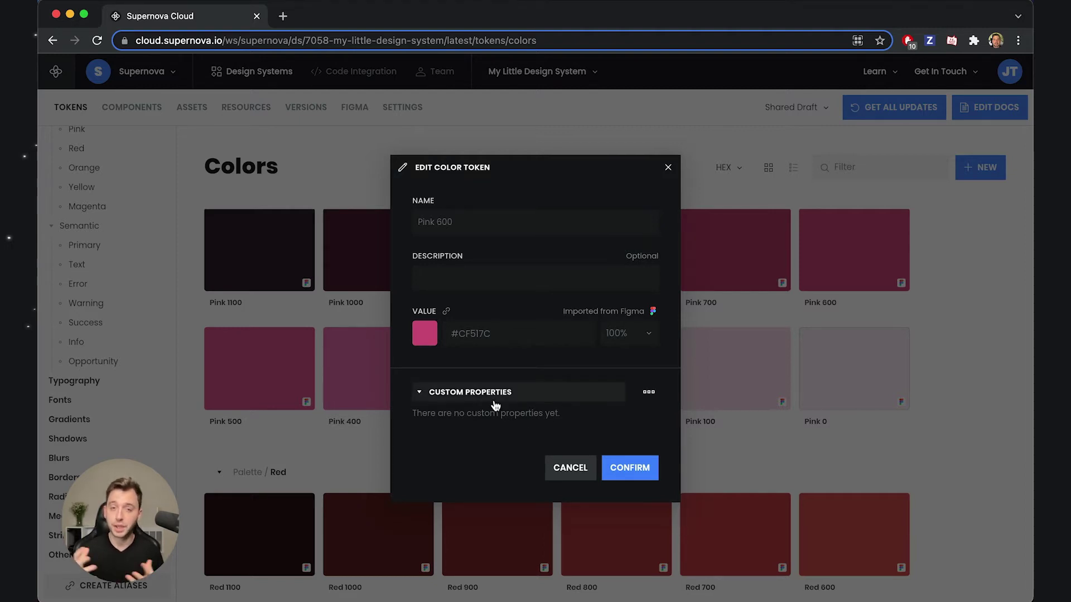
{"action": "left_click", "coordinate": [649, 394]}
- Choose Manage properties to reach the empty Settings > Properties page
{"action": "left_click", "coordinate": [671, 417]}
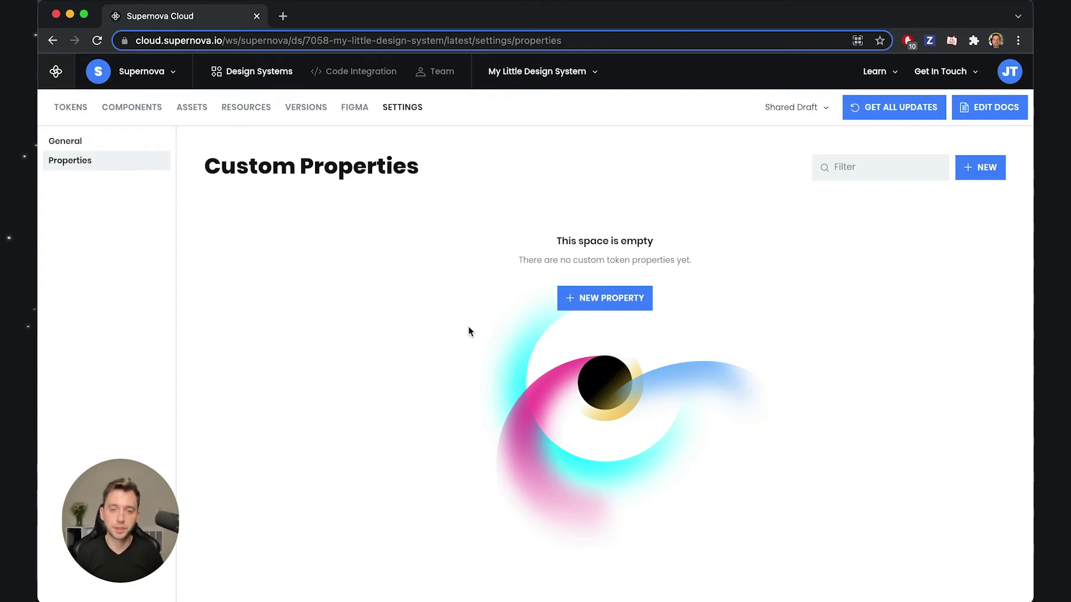
- Add a new Text custom property named 'React Name' with code name 'reactName'
{"action": "left_click", "coordinate": [596, 297]}
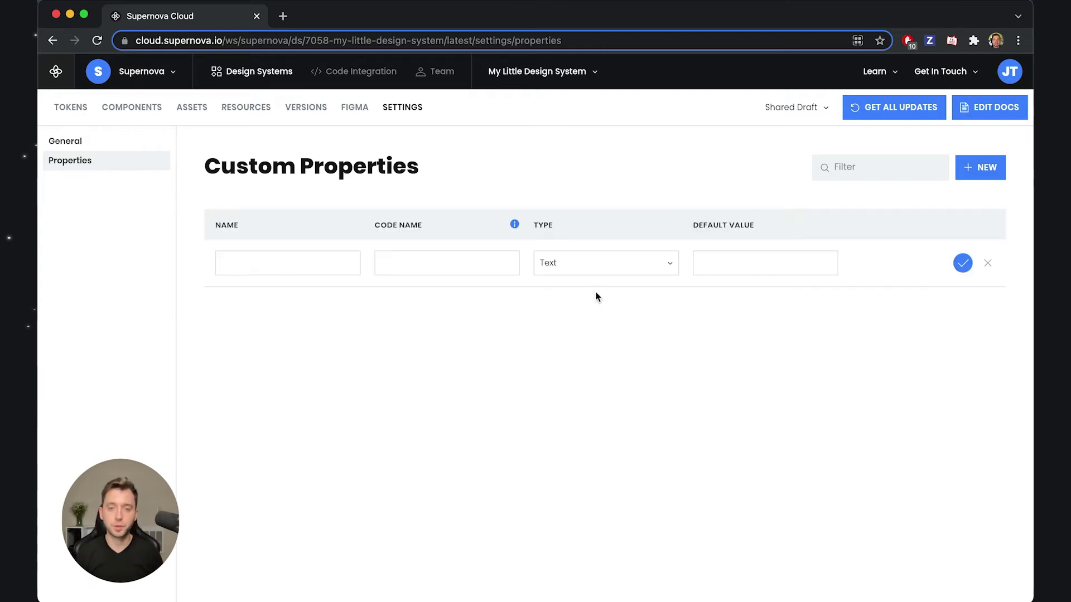
{"action": "left_click", "coordinate": [261, 260]}
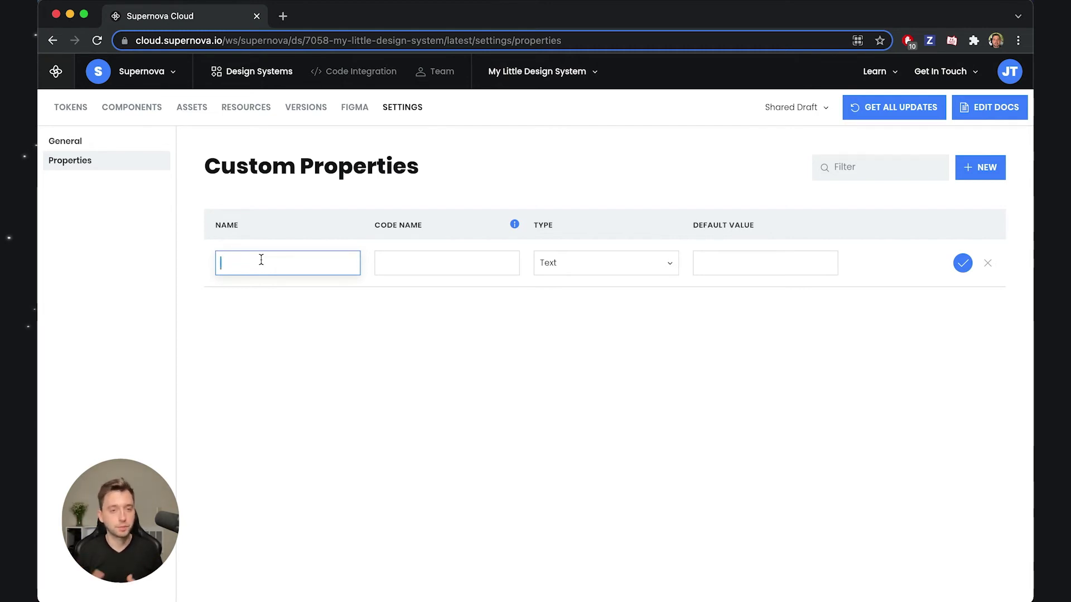
{"action": "type", "text": "React name"}
{"action": "key", "text": "BackSpace"}
{"action": "key", "text": "BackSpace"}
{"action": "key", "text": "BackSpace"}
{"action": "key", "text": "BackSpace"}
{"action": "type", "text": "Name"}
{"action": "left_click", "coordinate": [446, 262]}
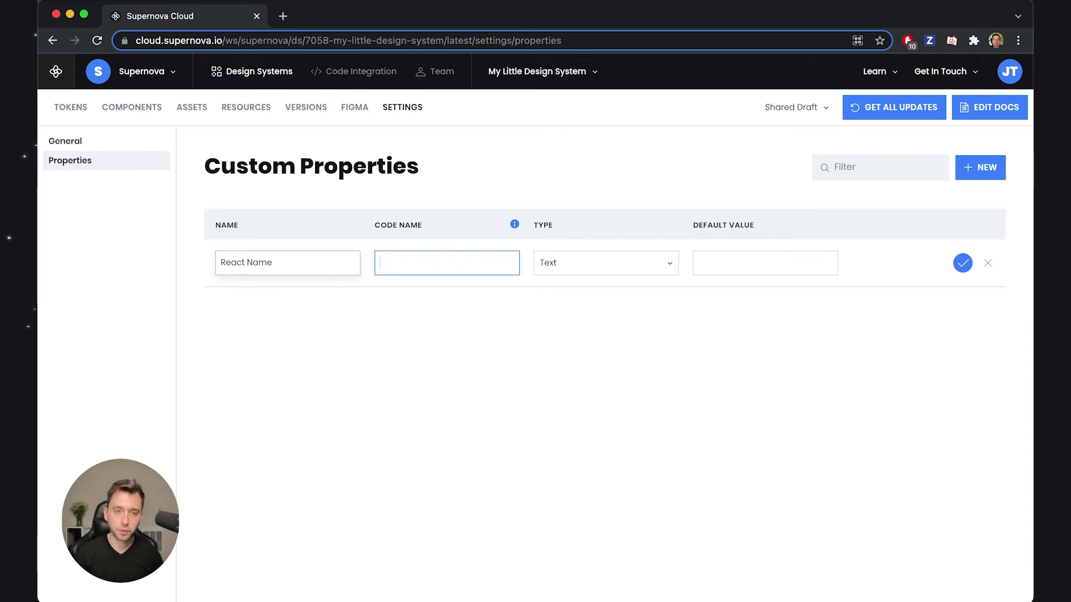
{"action": "type", "text": "reactName"}
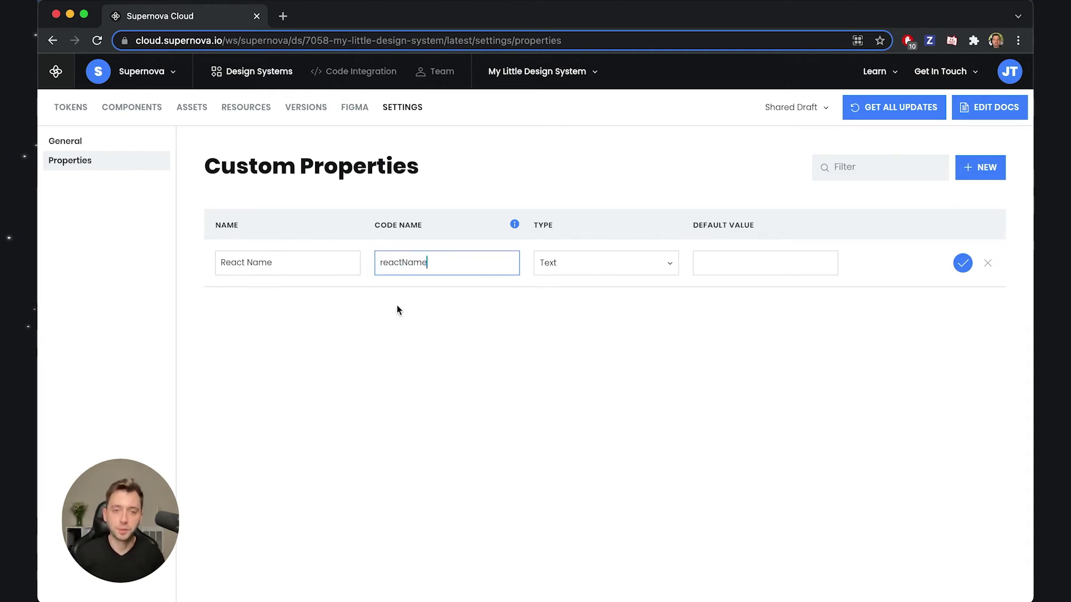
{"action": "left_click", "coordinate": [559, 268]}
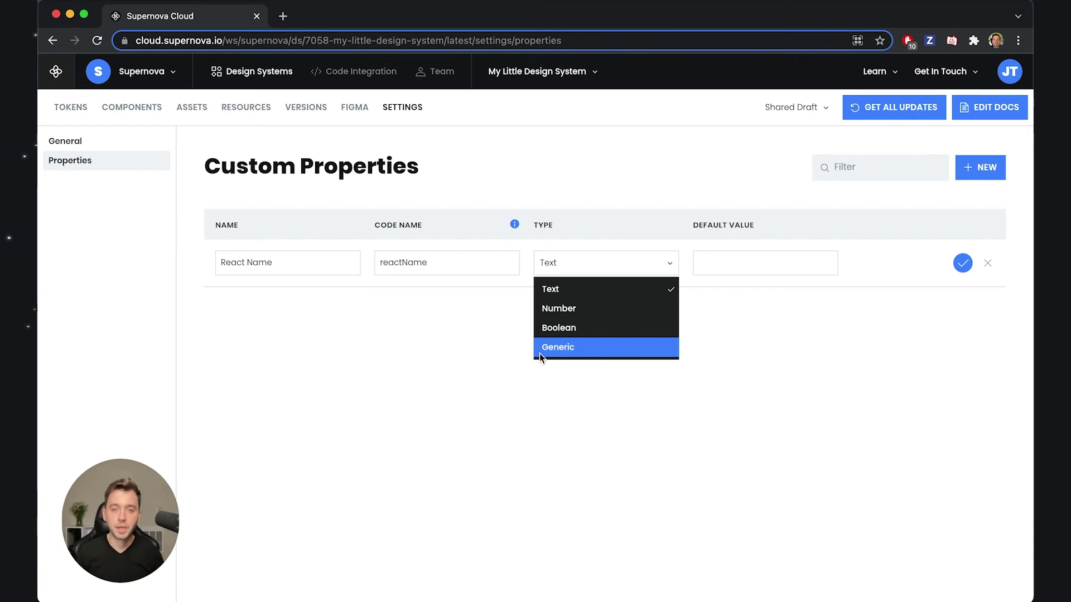
{"action": "left_click", "coordinate": [817, 328]}
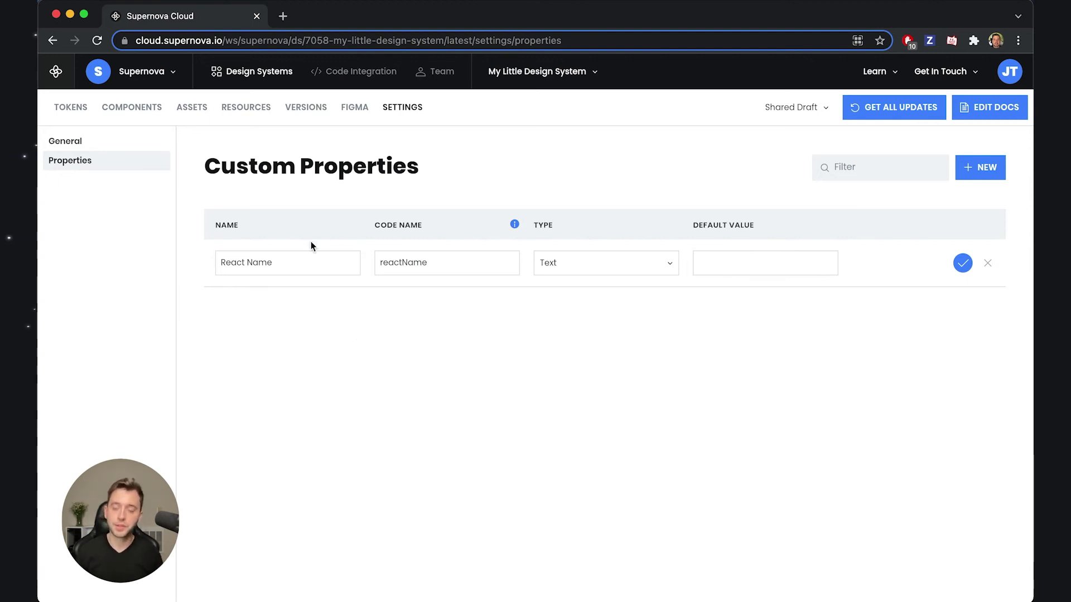
- Save the React Name property and return to the colour tokens list
{"action": "left_click", "coordinate": [962, 263]}
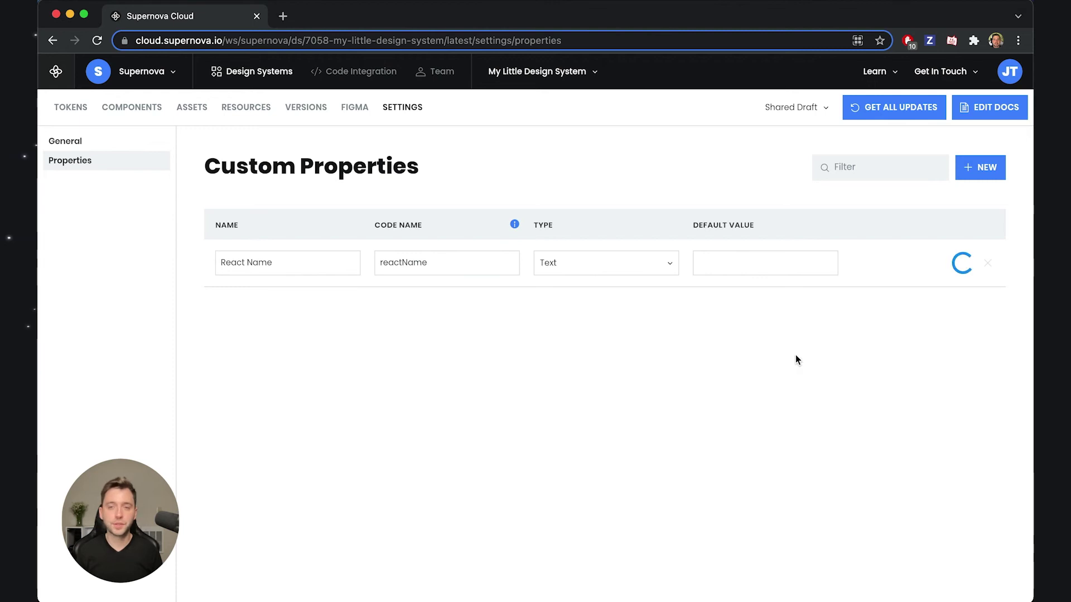
{"action": "left_click", "coordinate": [67, 107]}
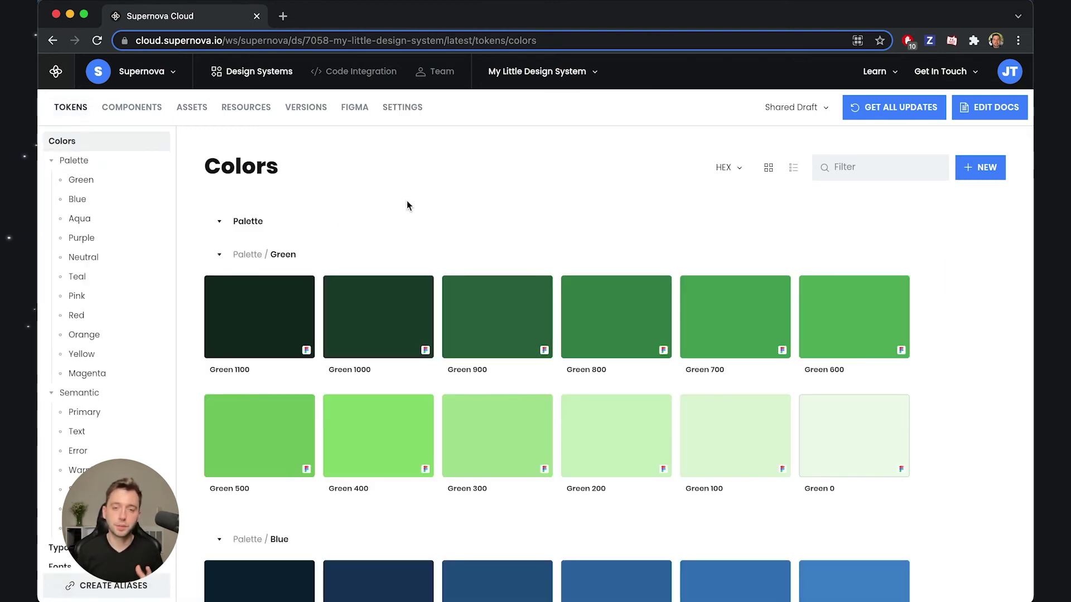
{"action": "scroll", "coordinate": [482, 300], "scroll_direction": "down", "scroll_amount": 10}
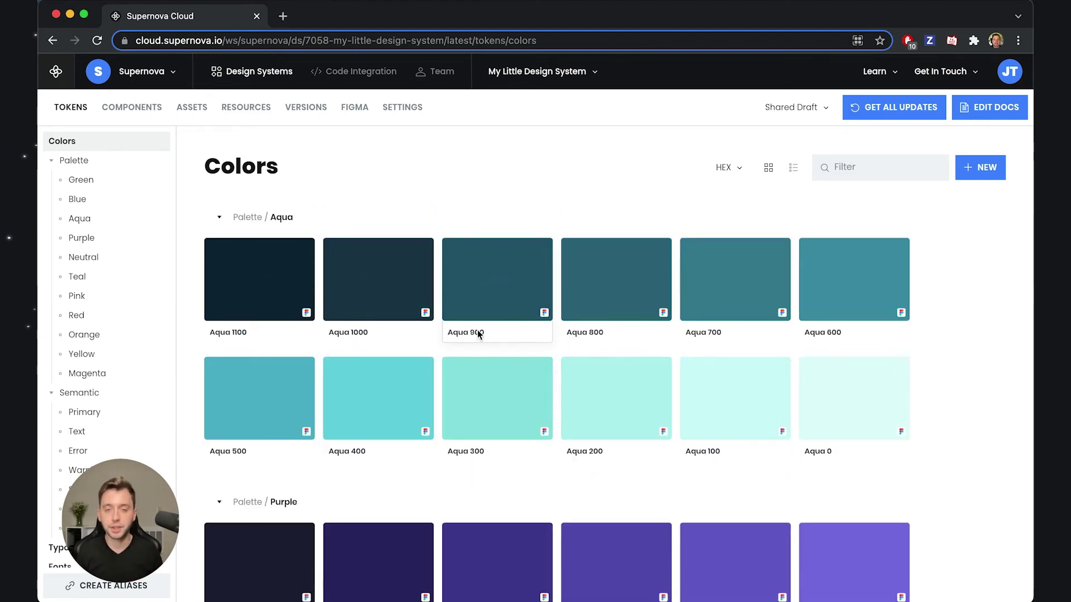
- Set the Aqua 900 token's React Name to 'blue' and confirm
{"action": "left_click", "coordinate": [478, 333]}
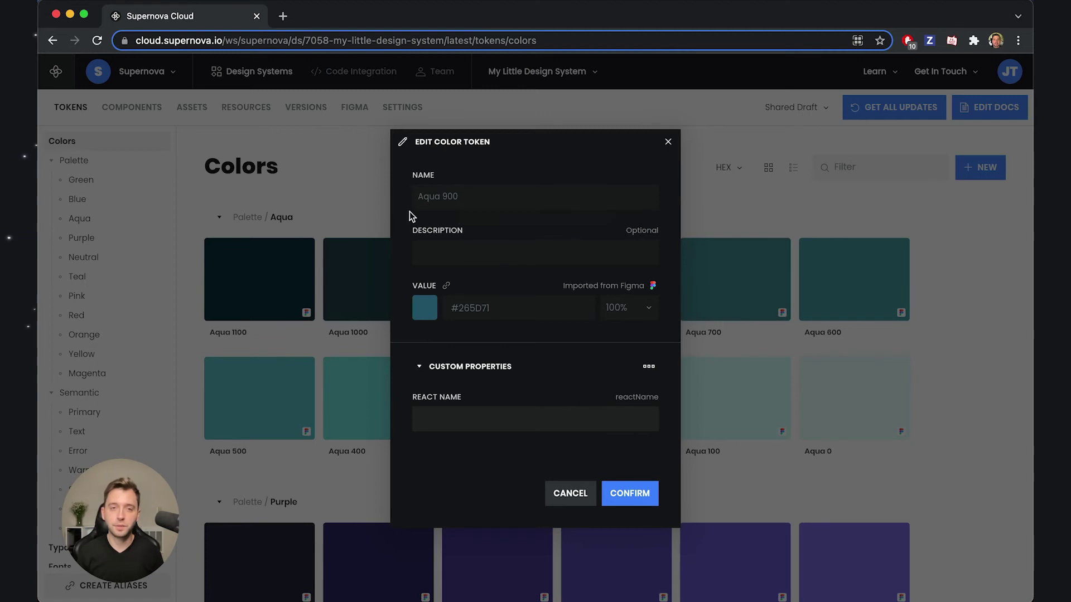
{"action": "left_click", "coordinate": [442, 418]}
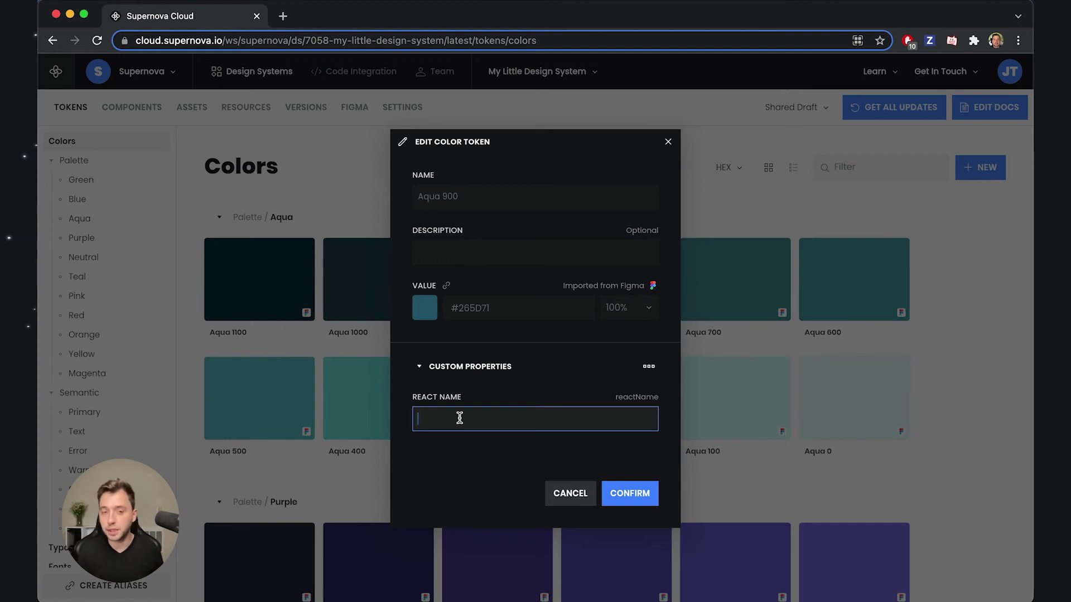
{"action": "type", "text": "aqau"}
{"action": "key", "text": "BackSpace"}
{"action": "key", "text": "BackSpace"}
{"action": "type", "text": "ua"}
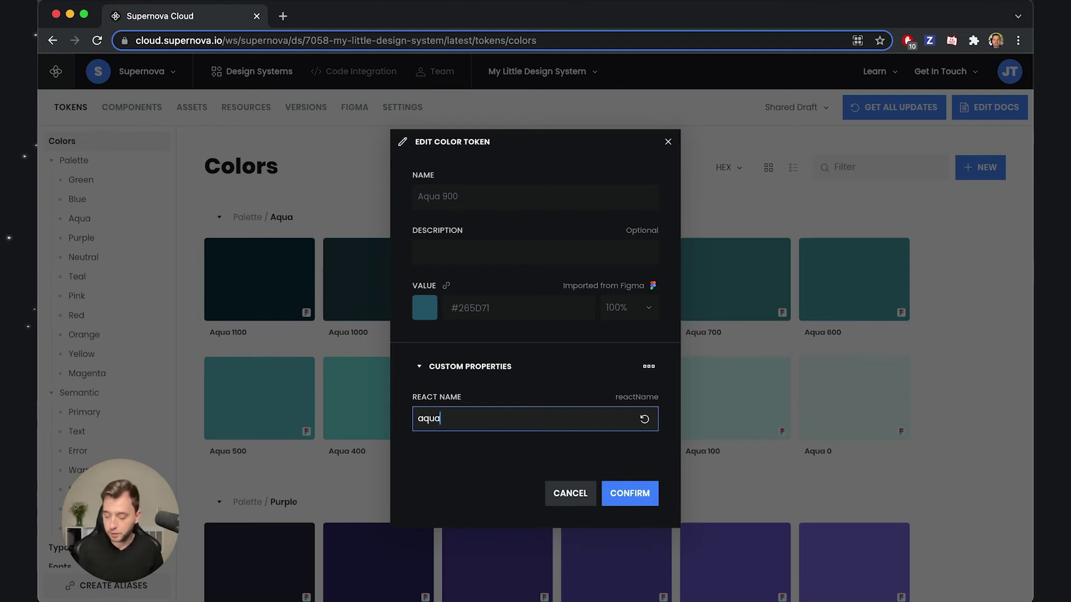
{"action": "type", "text": "+"}
{"action": "key", "text": "BackSpace"}
{"action": "type", "text": "-900"}
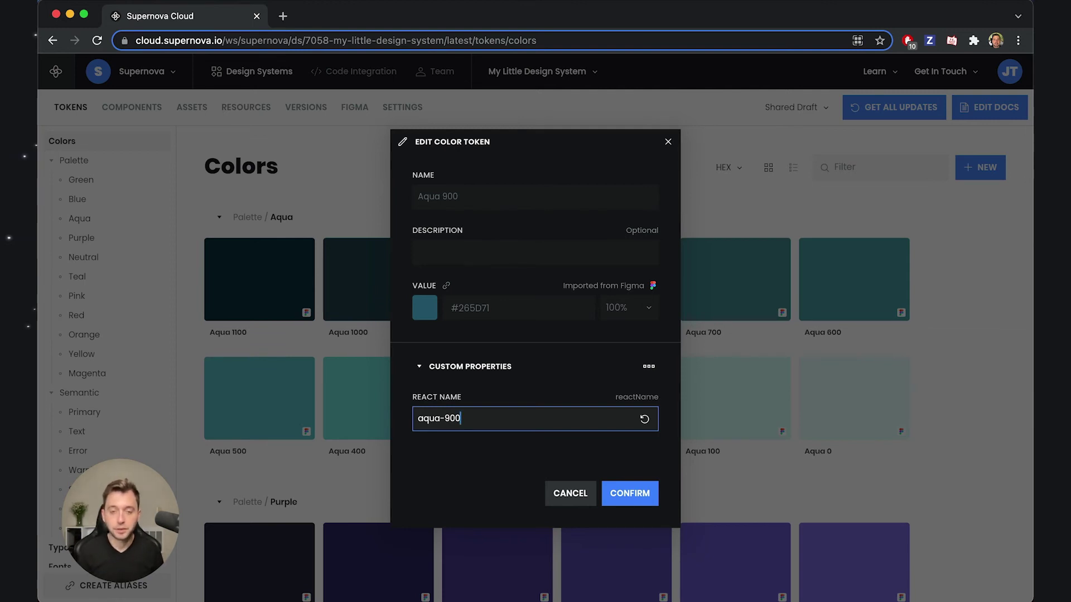
{"action": "key", "text": "super+a"}
{"action": "type", "text": "blue"}
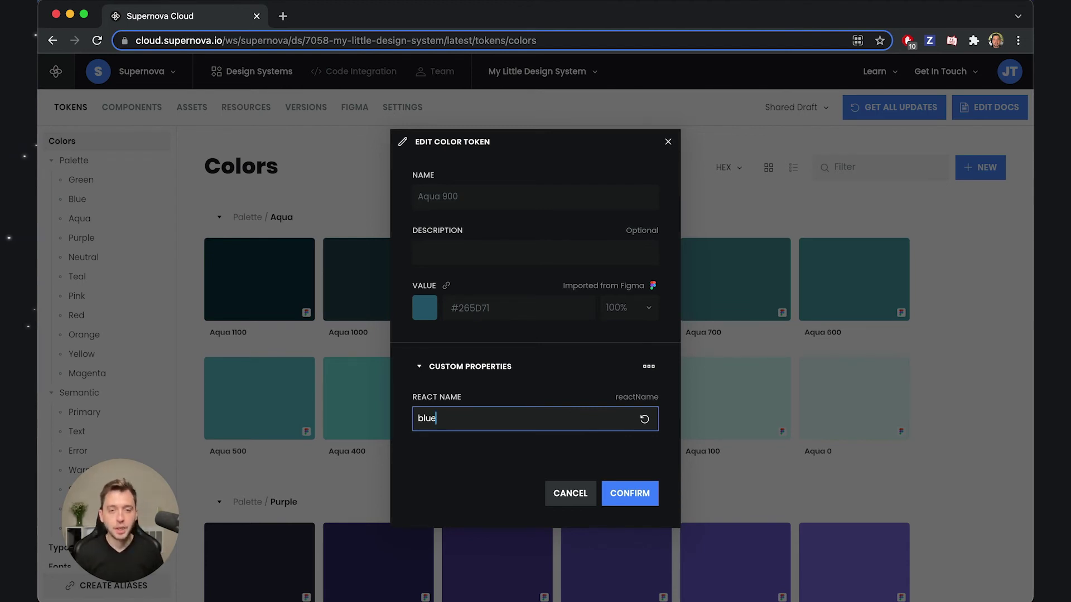
{"action": "left_click", "coordinate": [642, 502]}
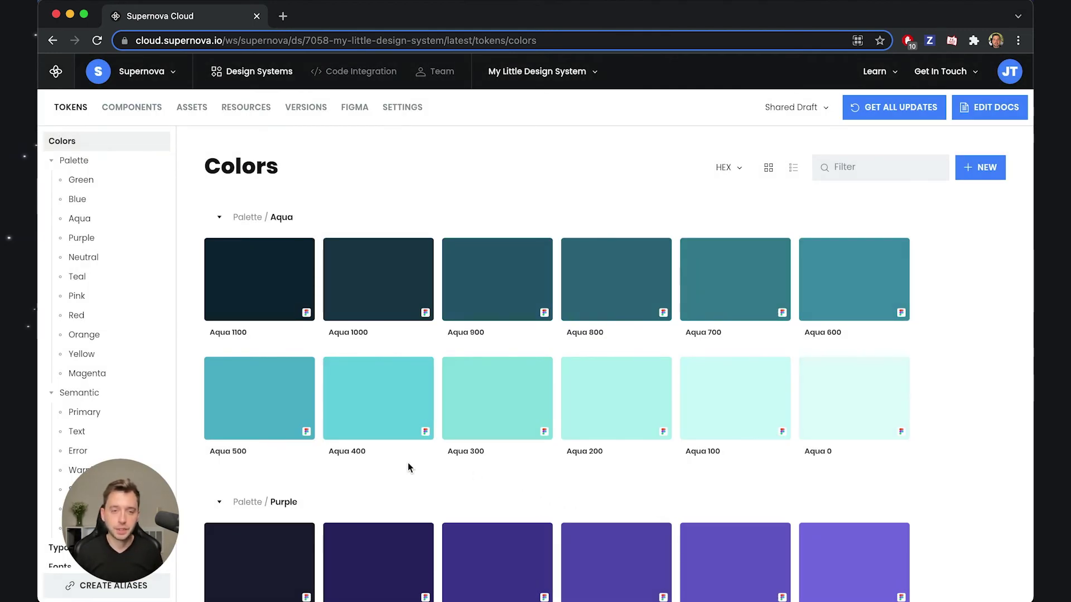
- Set the Aqua 500 token's React Name to 'aqua-500' and confirm
{"action": "left_click", "coordinate": [262, 397]}
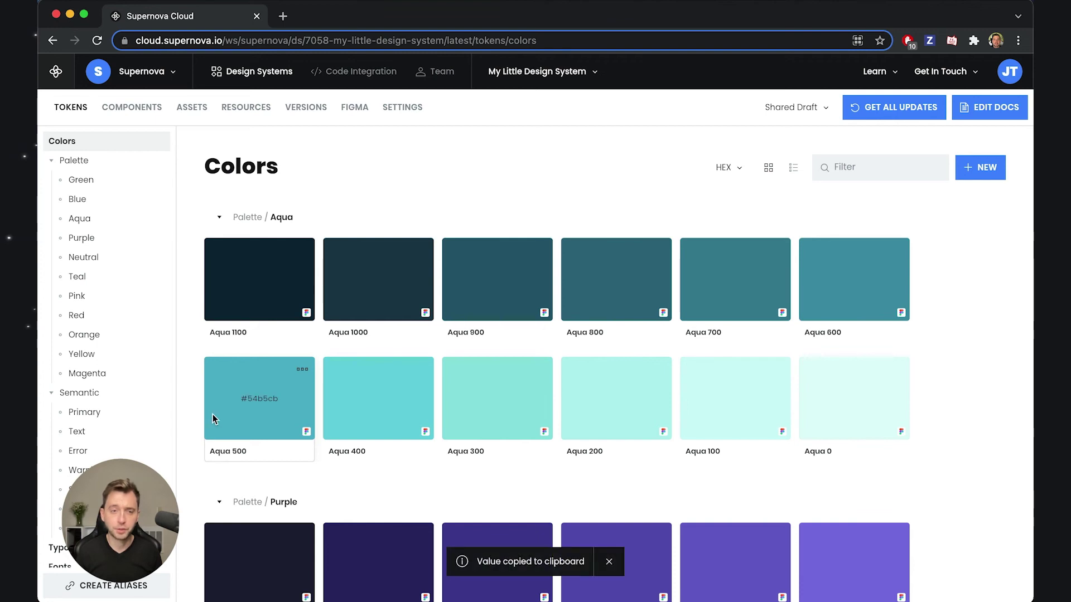
{"action": "left_click", "coordinate": [213, 416]}
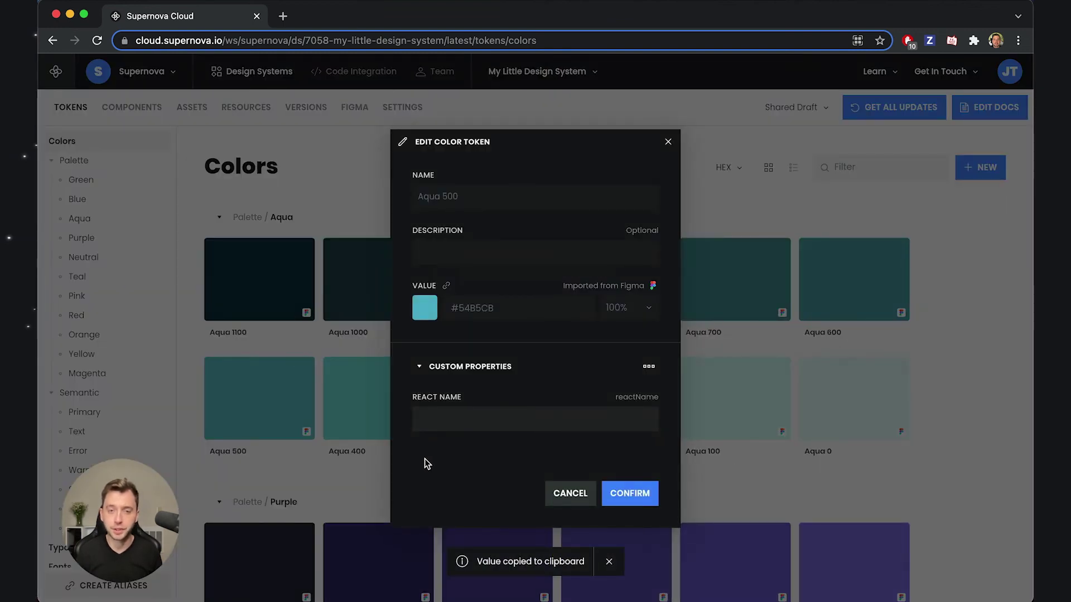
{"action": "left_click", "coordinate": [439, 418]}
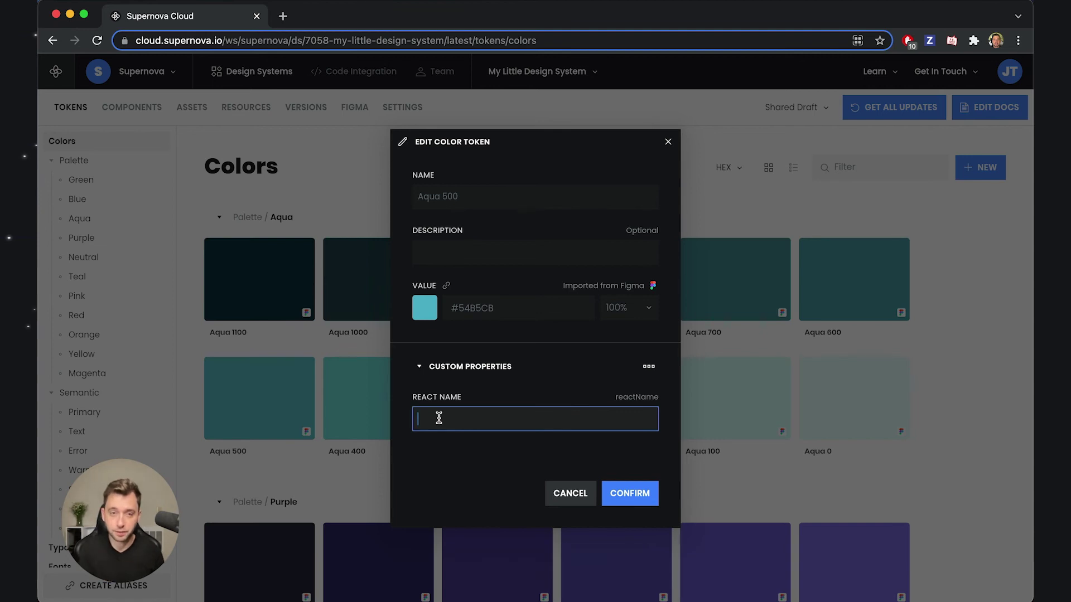
{"action": "type", "text": "aqua"}
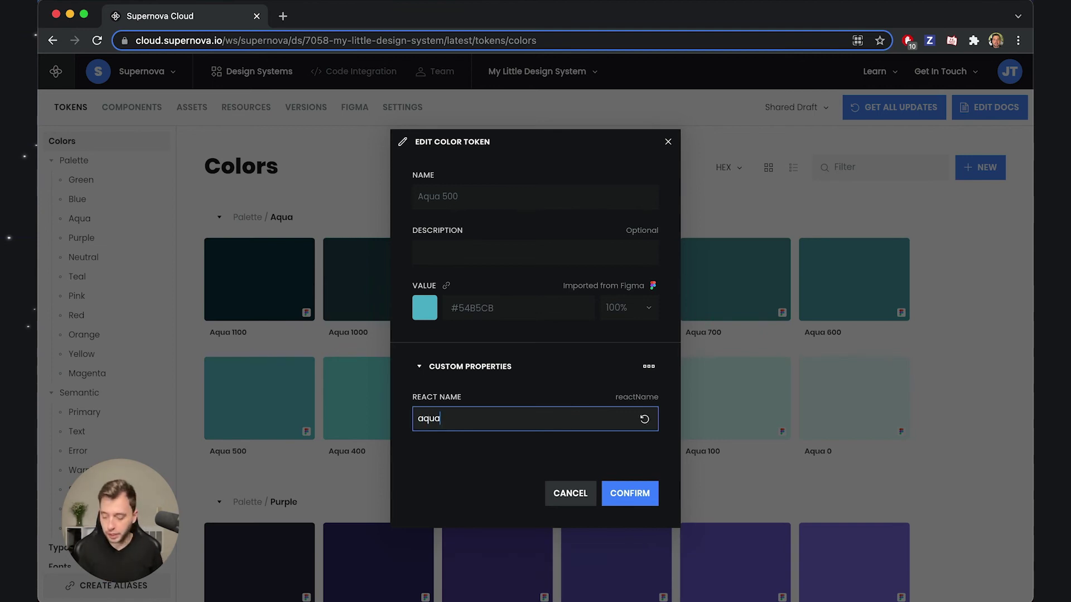
{"action": "type", "text": "-500"}
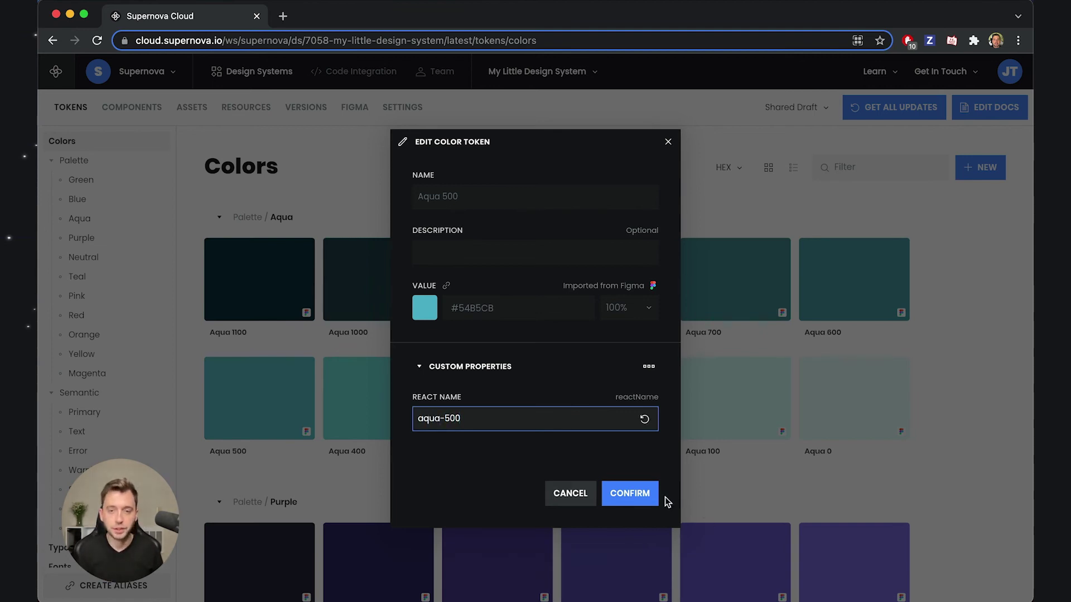
{"action": "left_click", "coordinate": [632, 494]}
- Set the Aqua 400 token's React Name to 'aqua-400' and confirm
{"action": "left_click", "coordinate": [353, 427]}
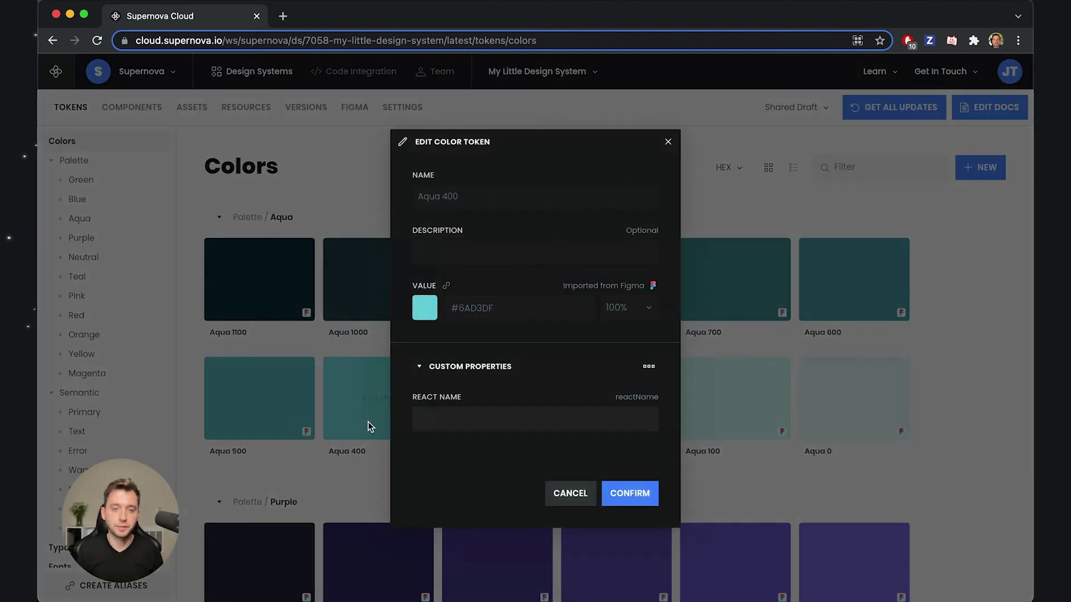
{"action": "left_click", "coordinate": [444, 415]}
{"action": "type", "text": "aqua-400"}
{"action": "left_click", "coordinate": [650, 502]}
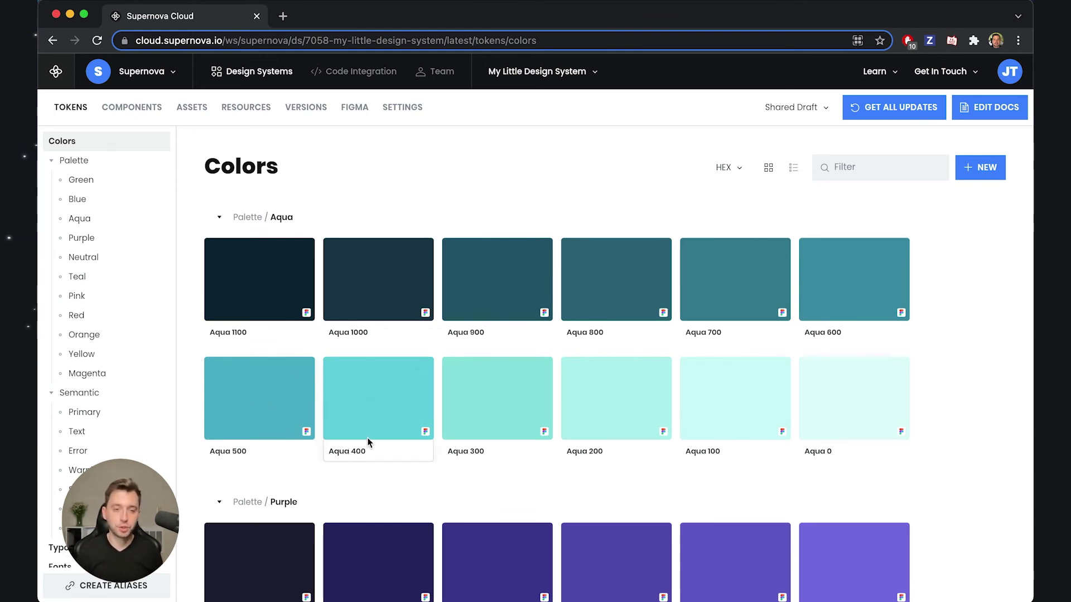
- Reopen the Aqua 500 token to check its React Name reads 'aqua-500'
{"action": "left_click", "coordinate": [230, 430]}
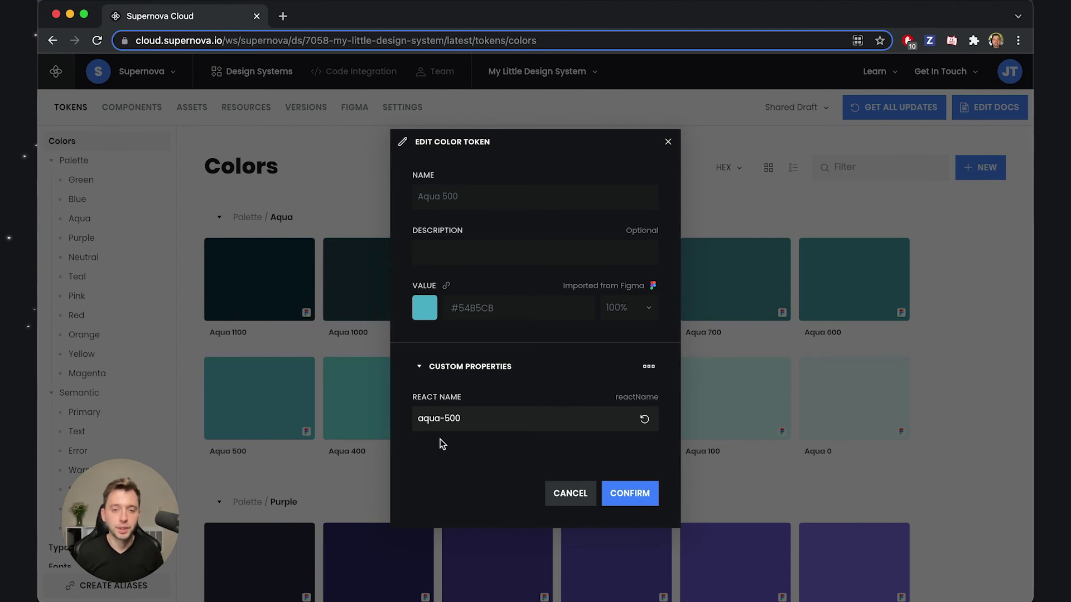
{"action": "left_click", "coordinate": [559, 495]}
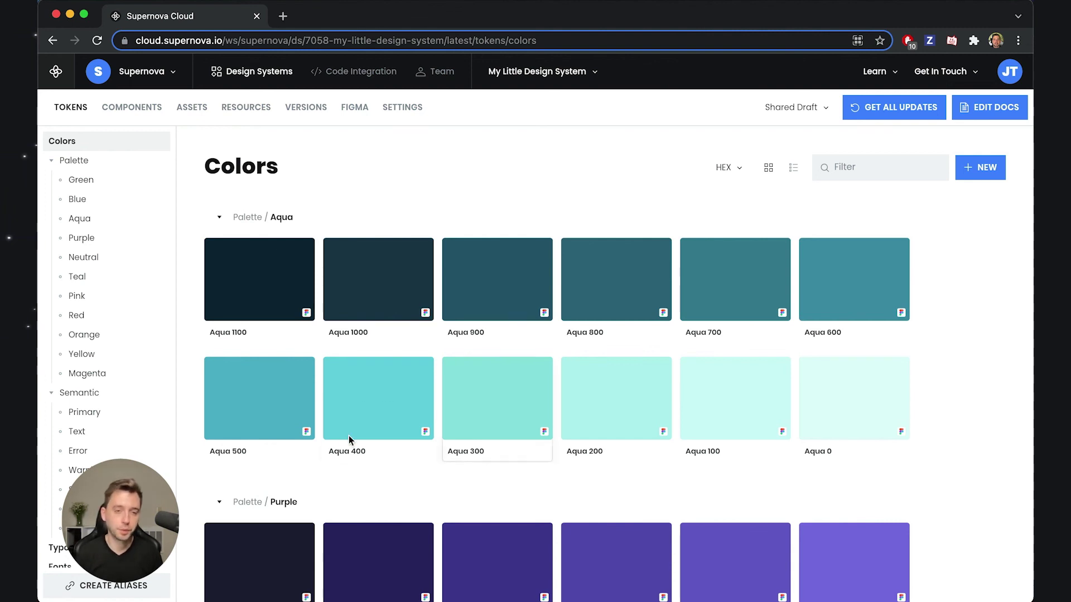
{"action": "left_click", "coordinate": [285, 451]}
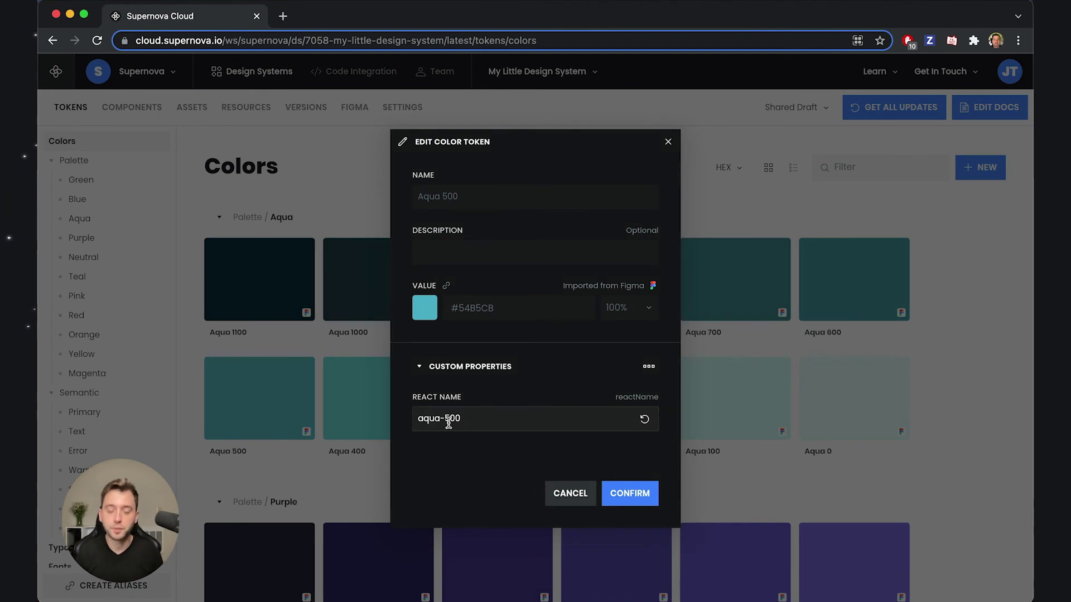